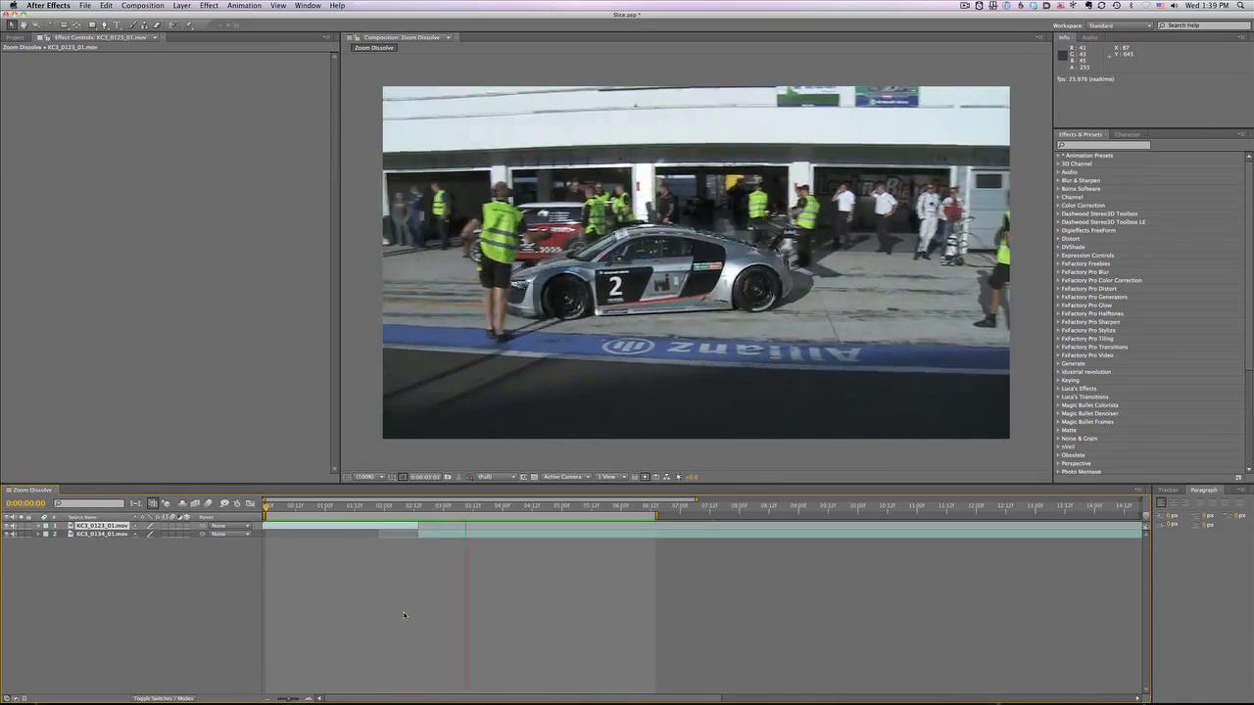
# - Cycle through the running applications past Final Cut Pro and land on Motion
pyautogui.press('super+Tab')
pyautogui.press('Tab')
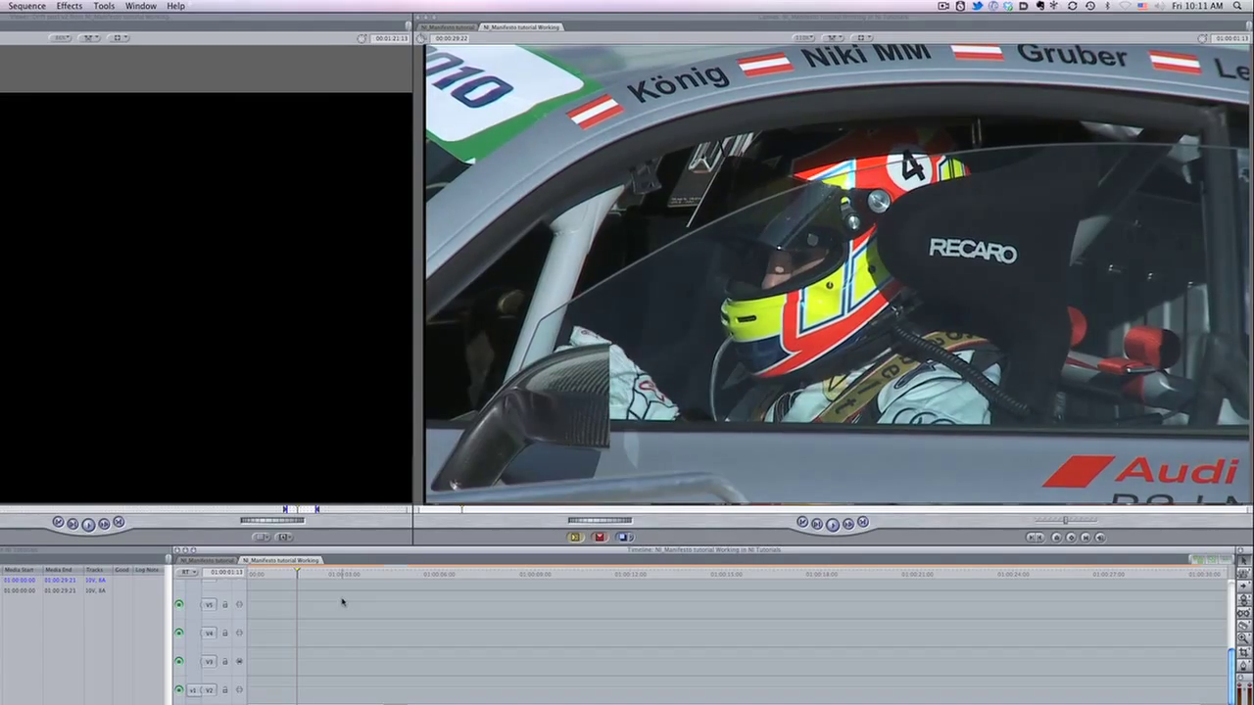
pyautogui.press('Tab')
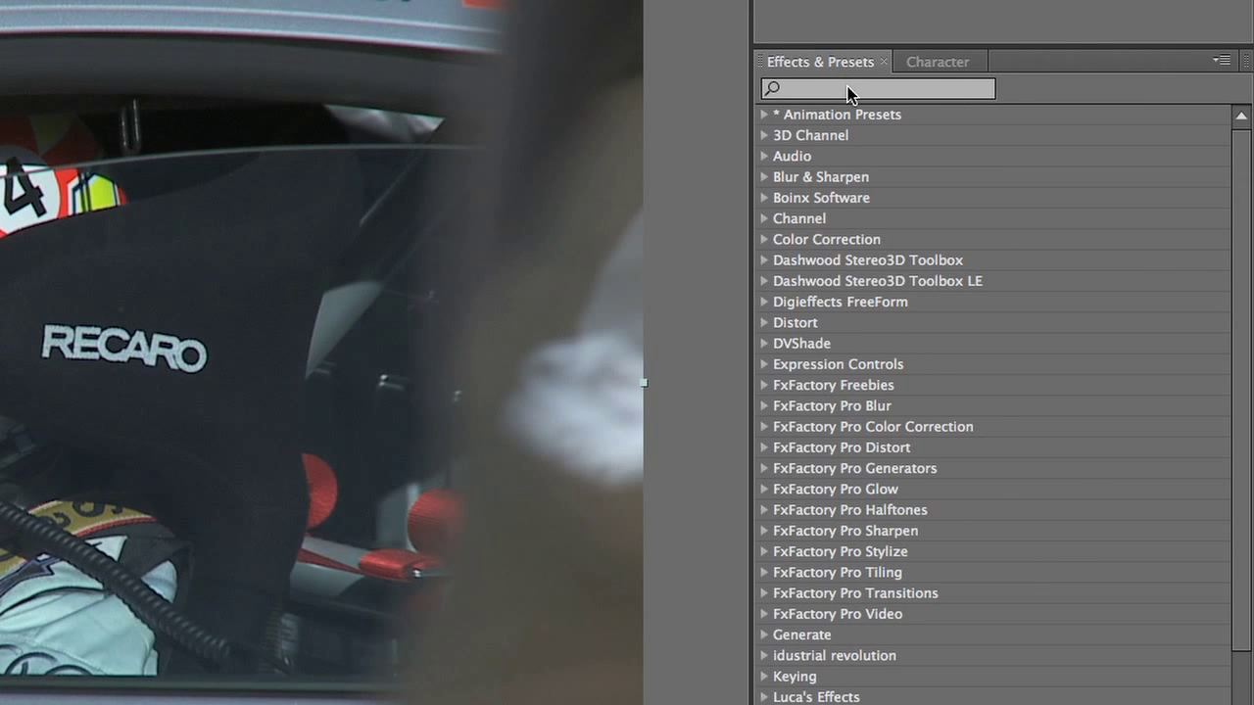
# - Apply the FxFactory Pro Slice transition to the first race clip and keyframe Transition Progress toward 100%
pyautogui.click(848, 88)
pyautogui.write('slice')
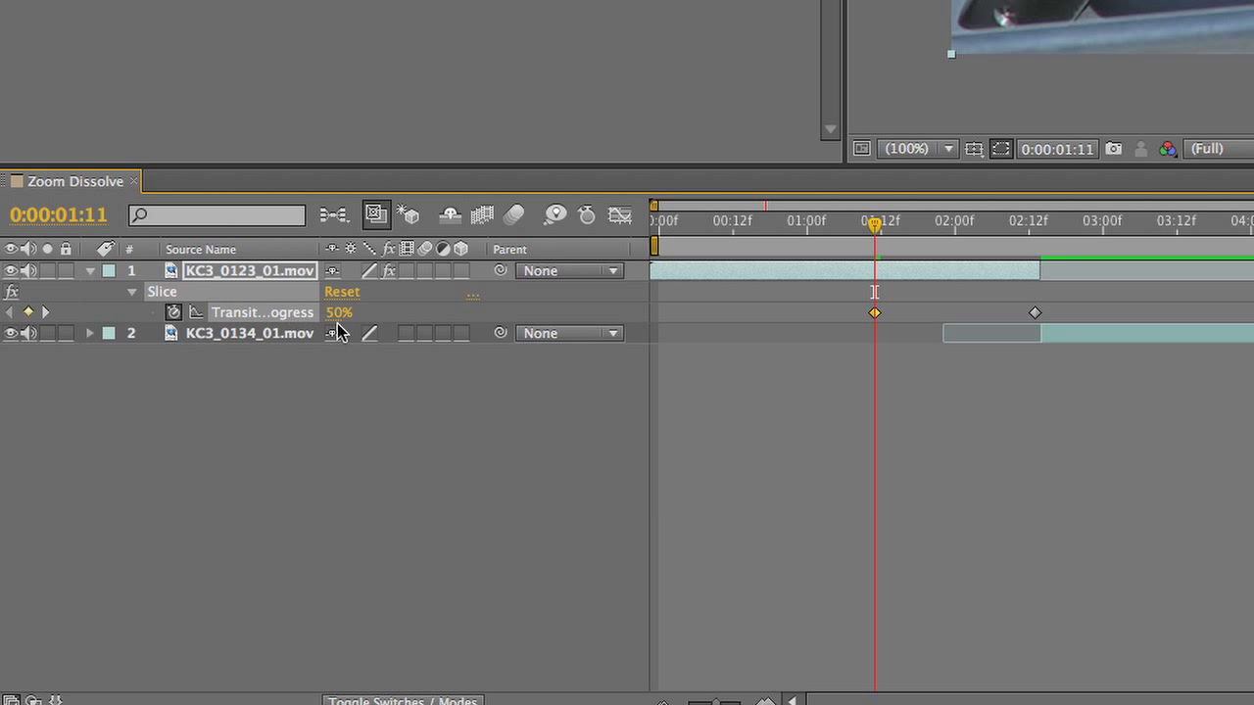
pyautogui.press('Return')
pyautogui.press('k')
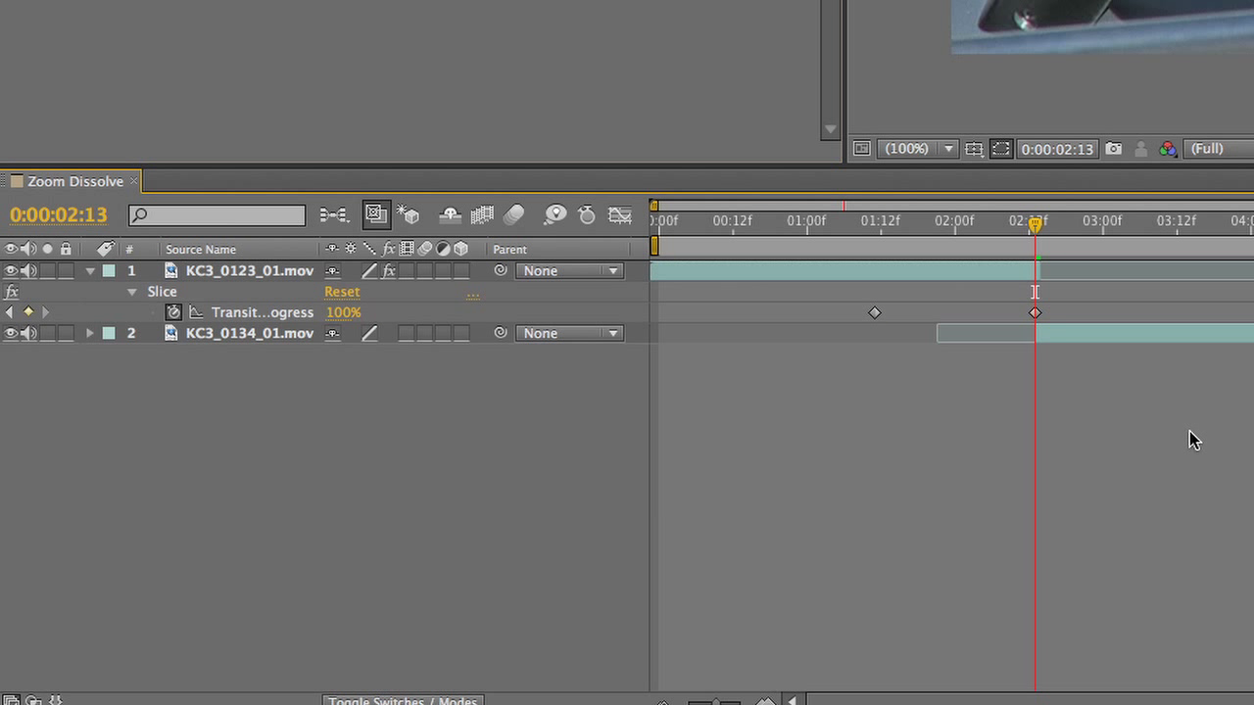
pyautogui.click(489, 466)
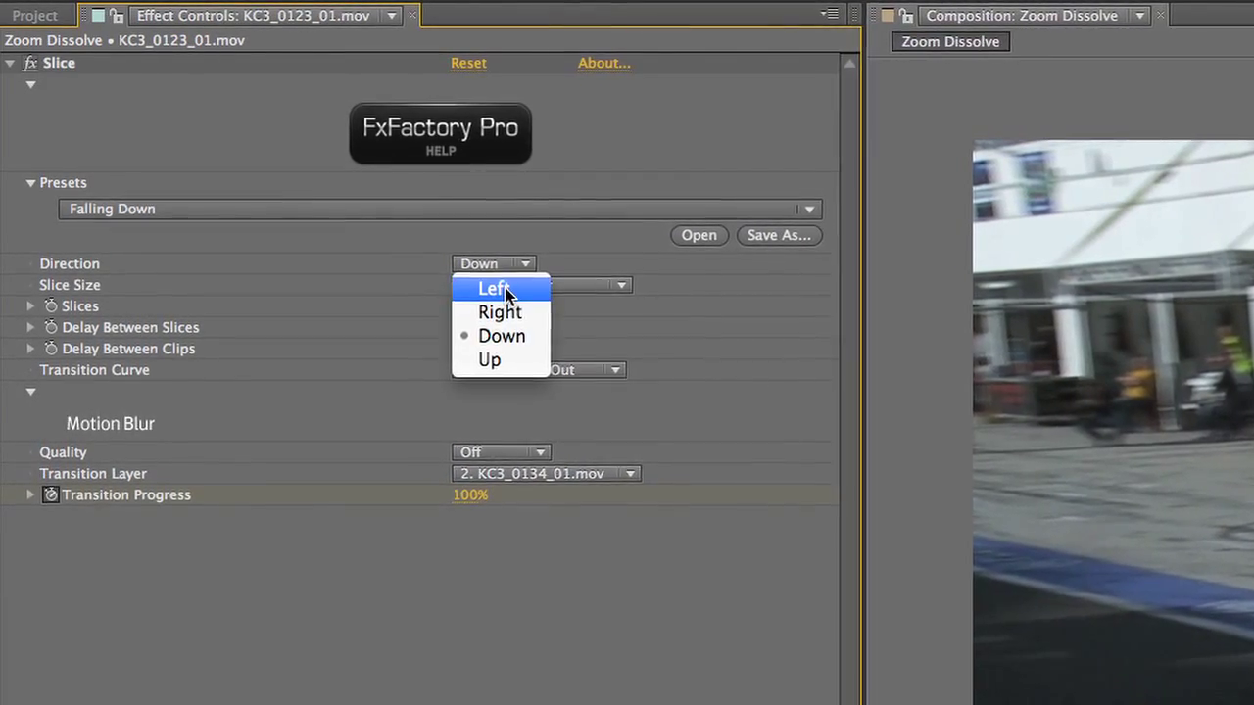
# - Set the Slice direction to Left and scrub the slice count to 3
pyautogui.click(490, 284)
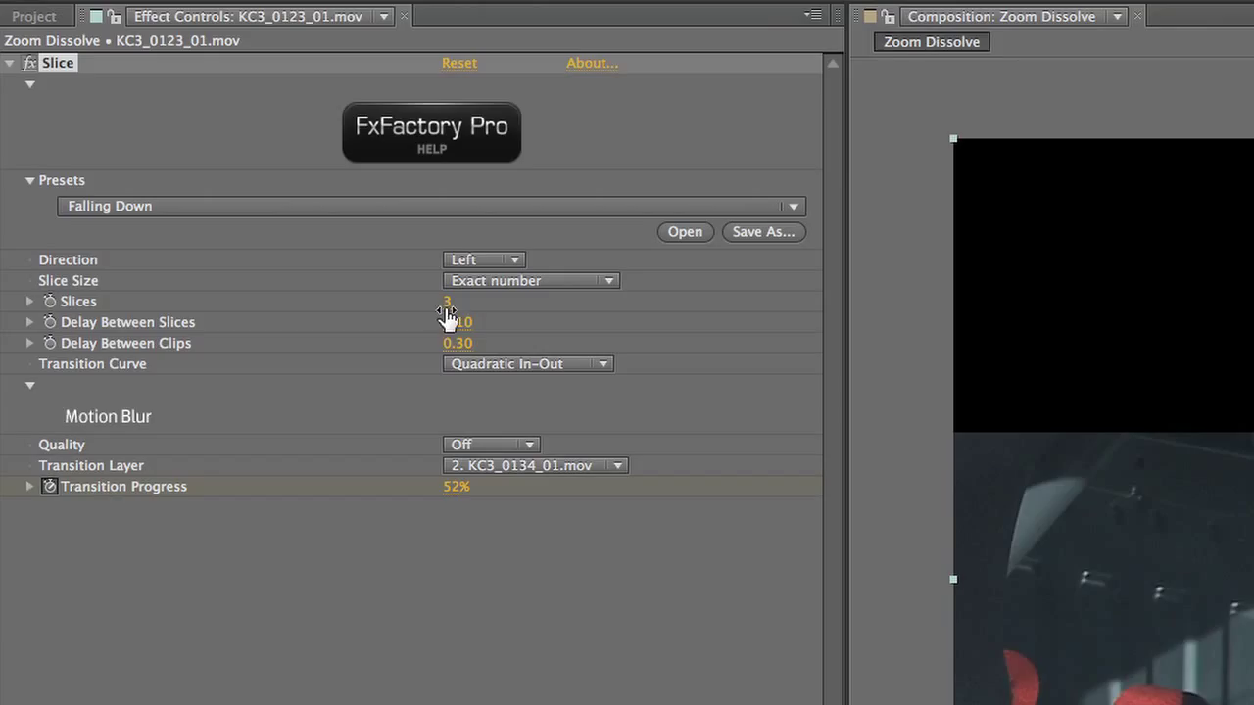
pyautogui.moveTo(492, 307); pyautogui.dragTo(528, 306)
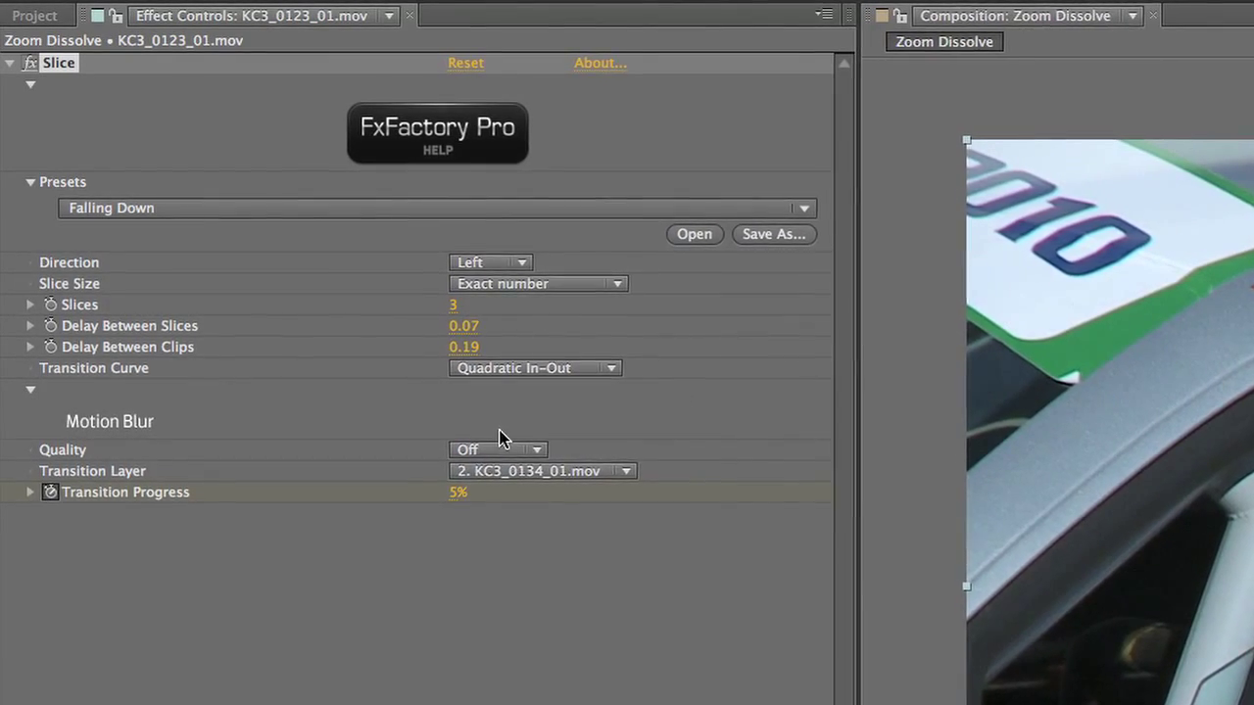
# - Set Motion Blur Quality to High and consult the Slice help page
pyautogui.click(498, 450)
pyautogui.click(512, 551)
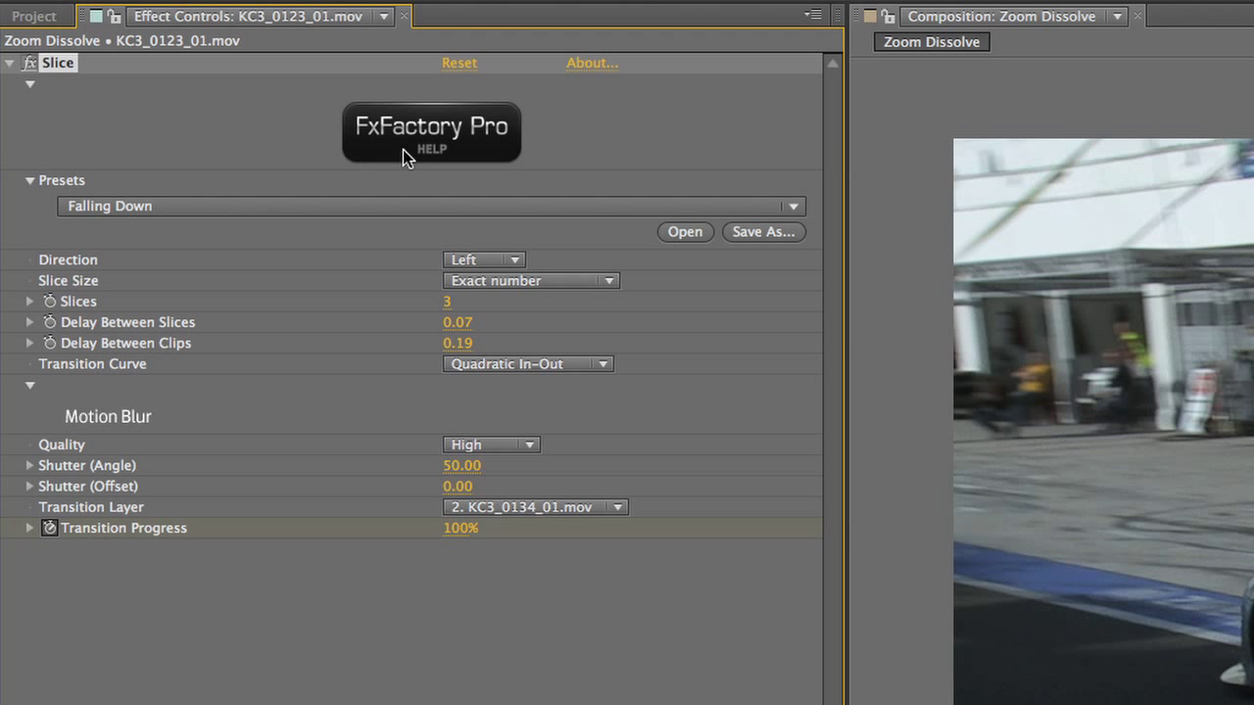
pyautogui.click(408, 157)
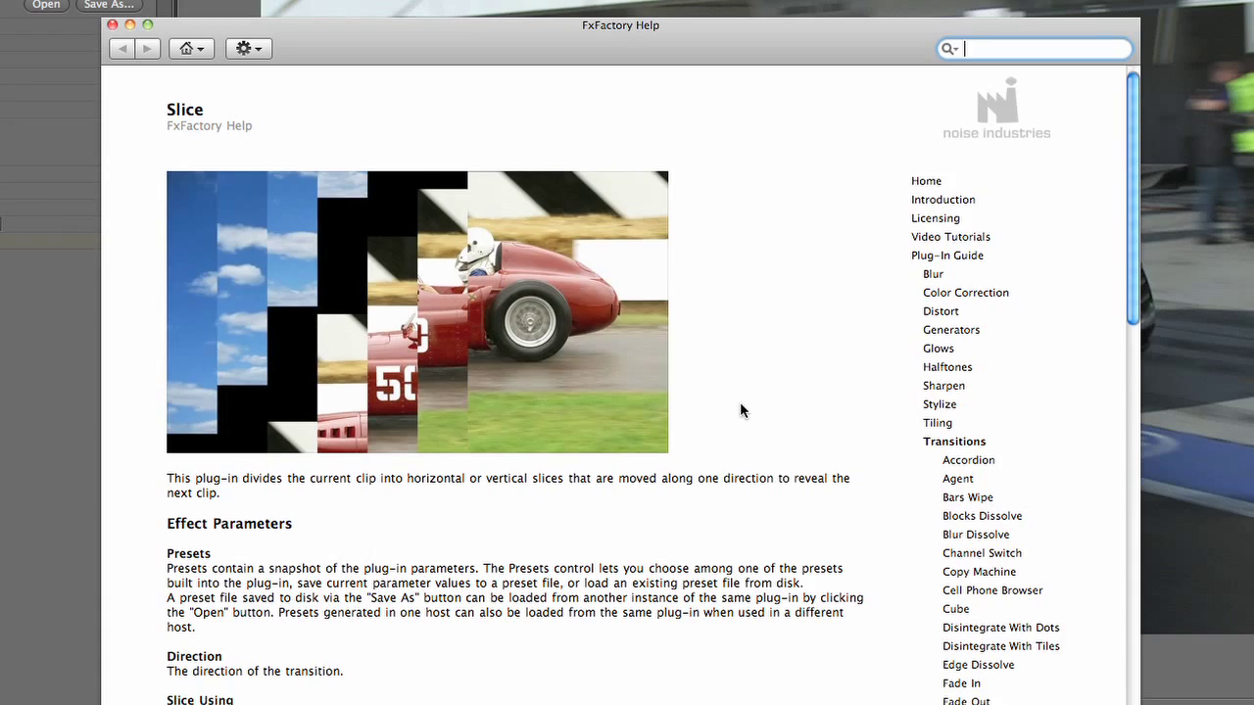
pyautogui.scroll(-8, 739, 401)
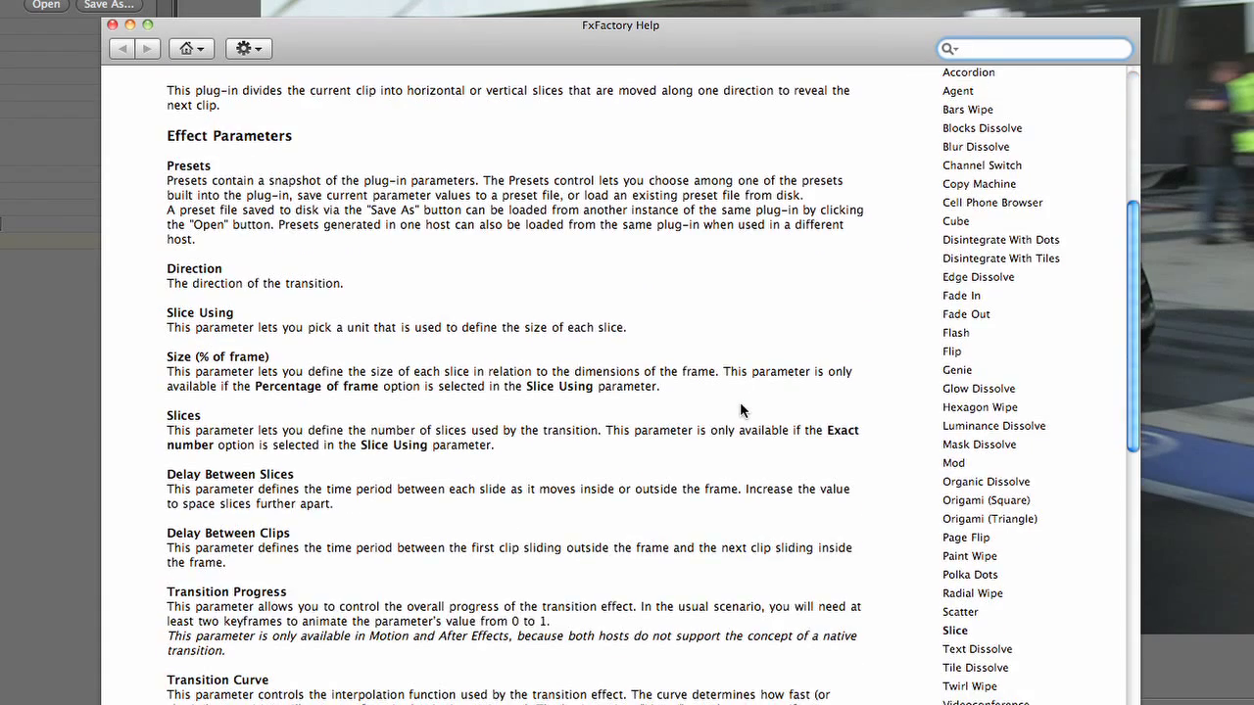
pyautogui.scroll(-3, 738, 412)
pyautogui.scroll(-5, 738, 412)
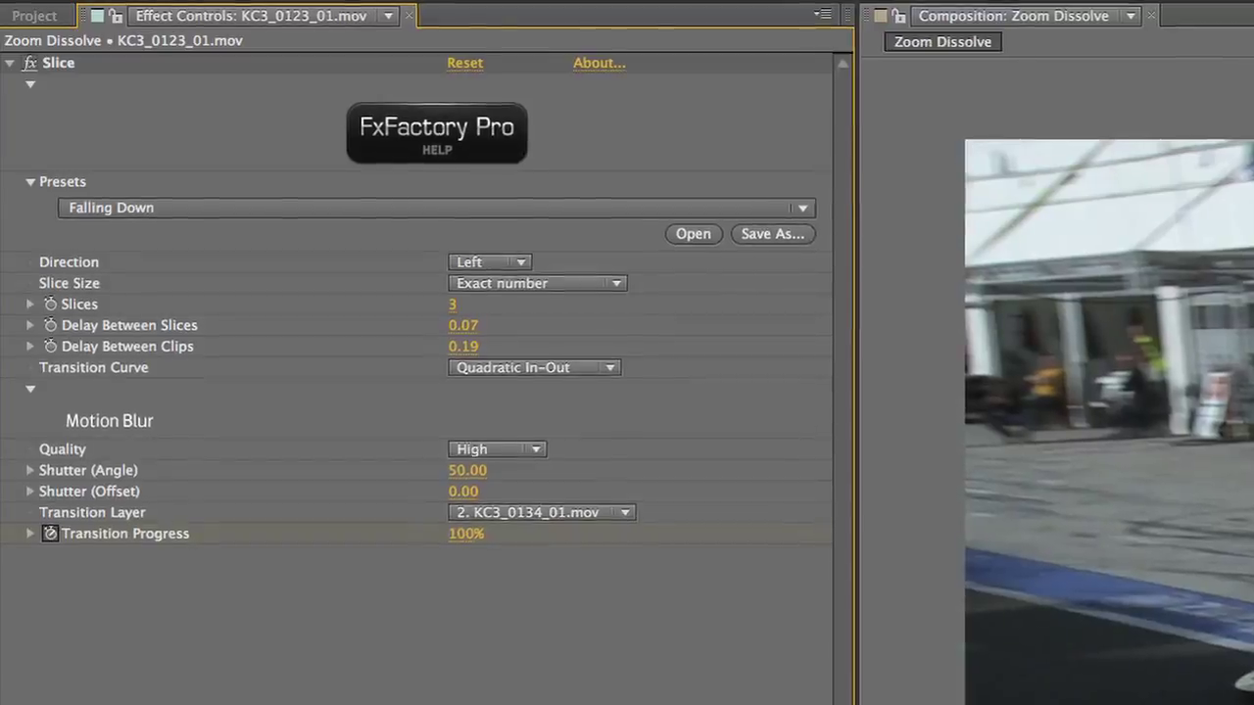
# - Begin saving the current Slice settings as the preset '3 Bars Left'
pyautogui.click(779, 236)
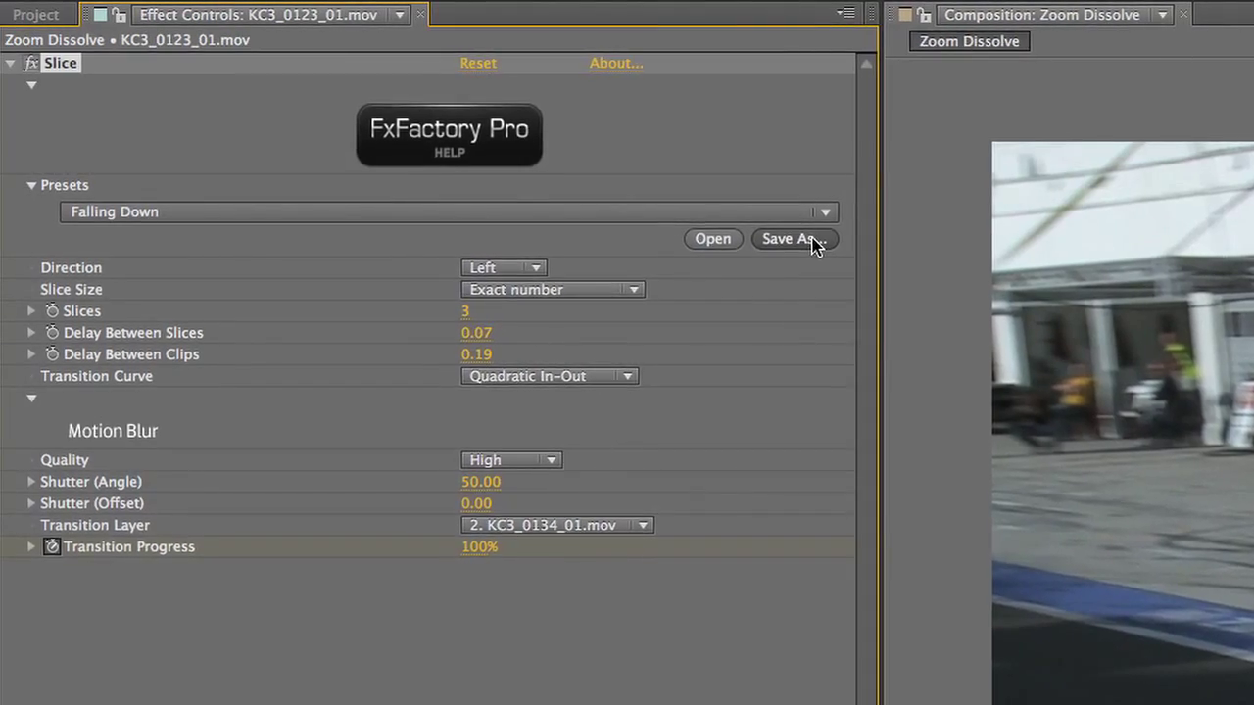
pyautogui.write('3 Bars Left')
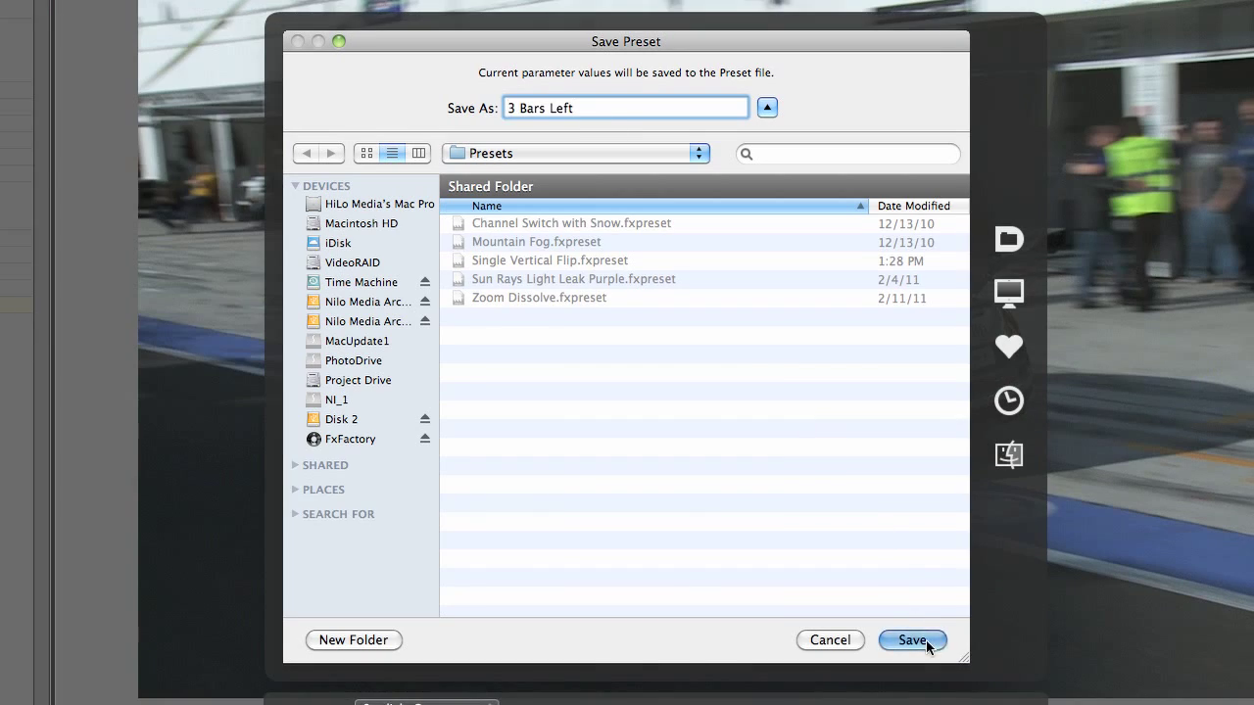